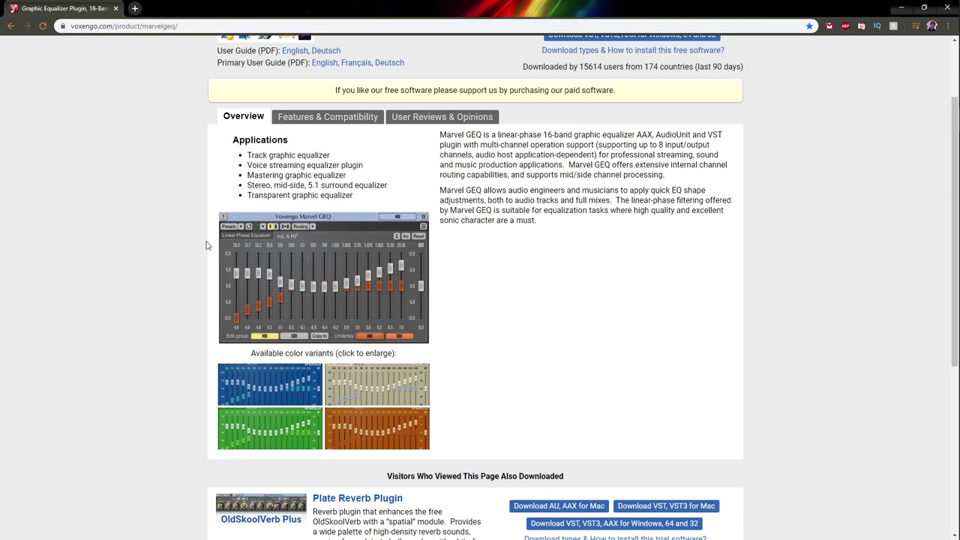
# Zoom in twice on the Marvel GEQ page, scroll through it, and return to the download buttons
pyautogui.hotkey('ctrl', '+')
pyautogui.hotkey('ctrl', '+')
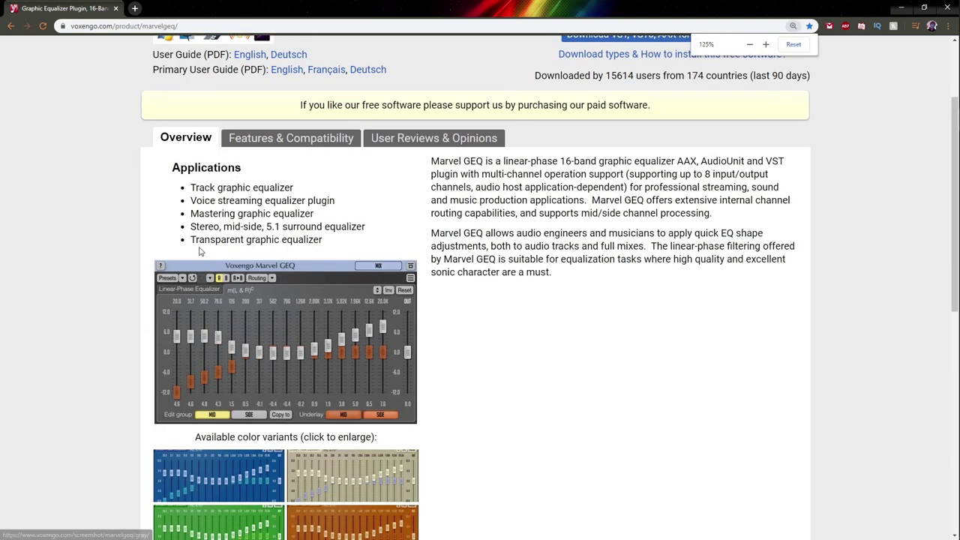
pyautogui.hotkey('ctrl', '+')
pyautogui.scroll(-1, 96, 321)
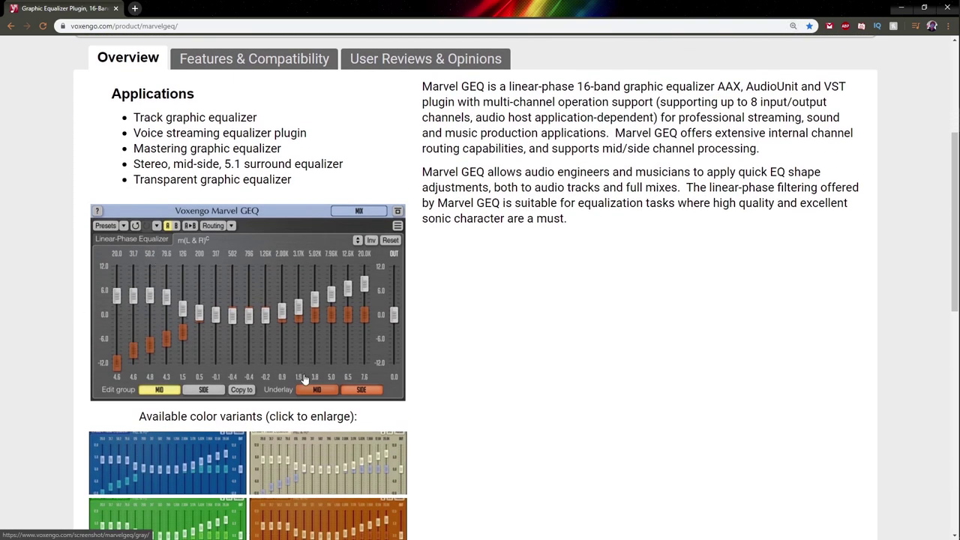
pyautogui.scroll(-1, 514, 240)
pyautogui.scroll(-1, 514, 240)
pyautogui.scroll(-1, 514, 240)
pyautogui.scroll(-1, 508, 242)
pyautogui.scroll(-1, 508, 242)
pyautogui.scroll(-1, 484, 246)
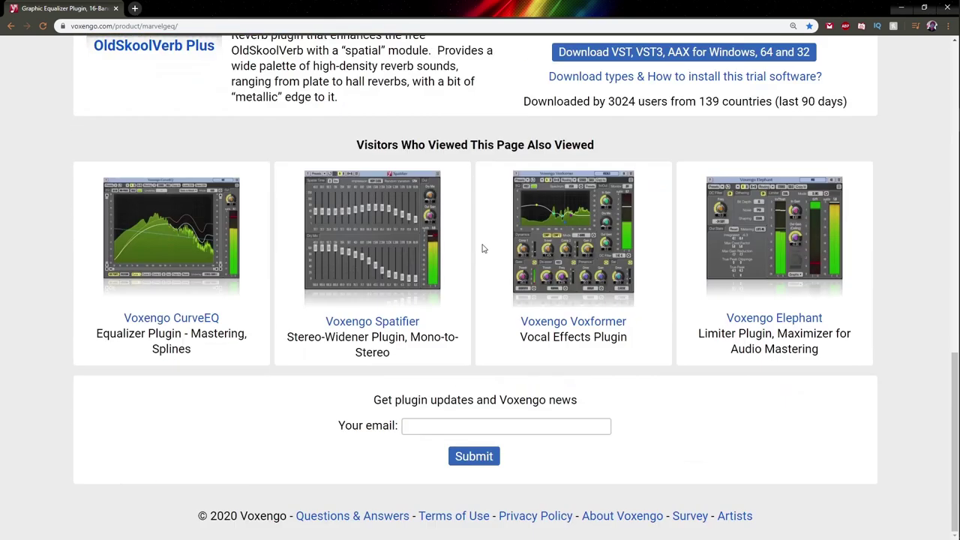
pyautogui.scroll(1, 483, 246)
pyautogui.scroll(5, 485, 249)
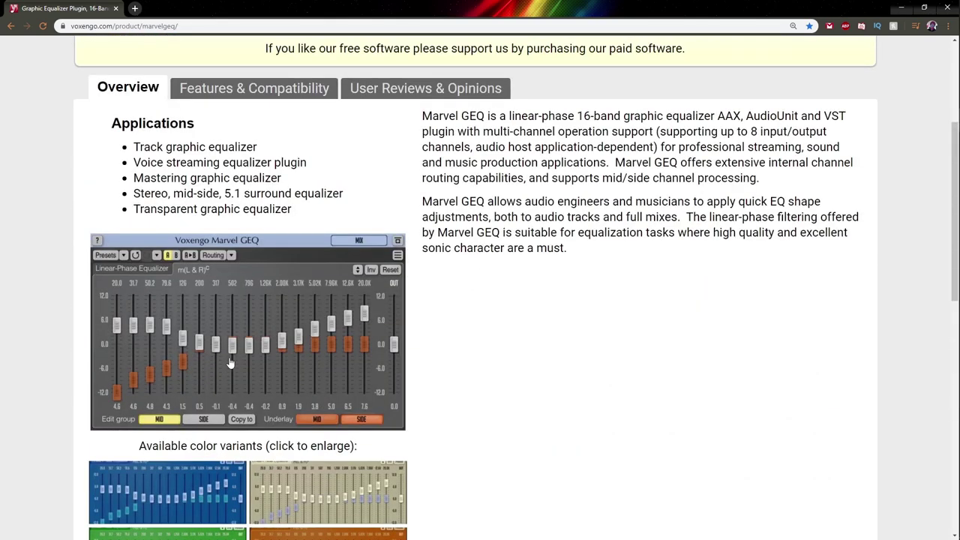
pyautogui.scroll(-1, 261, 311)
pyautogui.scroll(3, 261, 312)
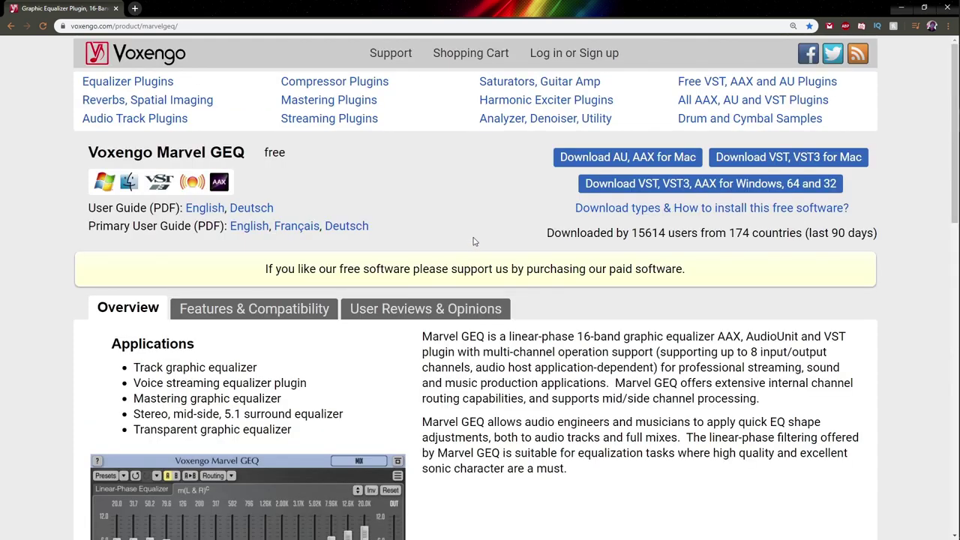
# Download and run the Marvel GEQ Windows installer, accepting the license agreement
pyautogui.click(599, 192)
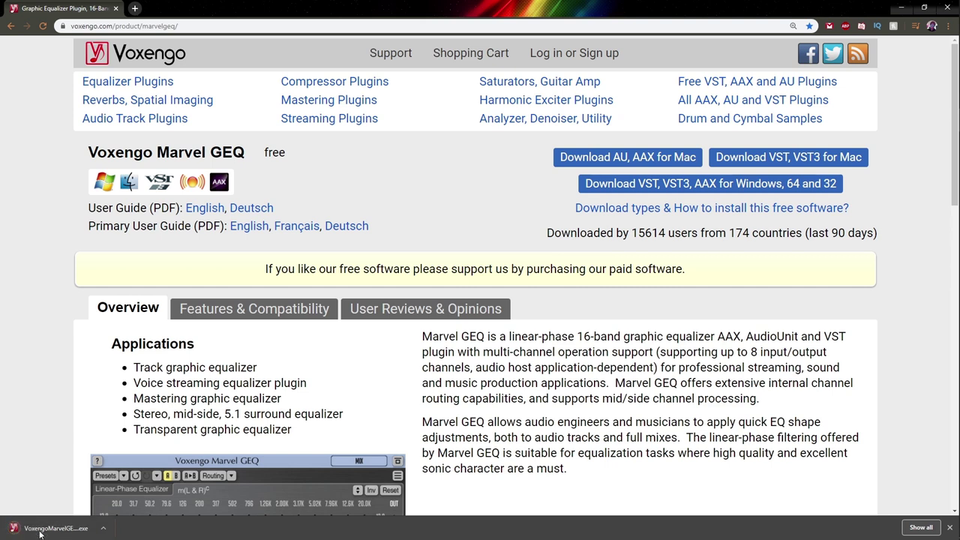
pyautogui.click(40, 529)
pyautogui.click(395, 326)
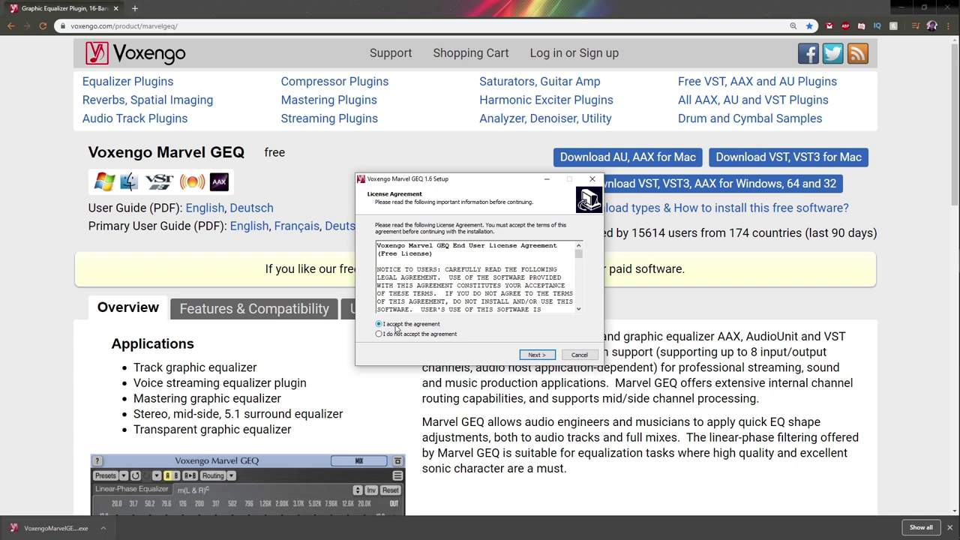
pyautogui.click(534, 355)
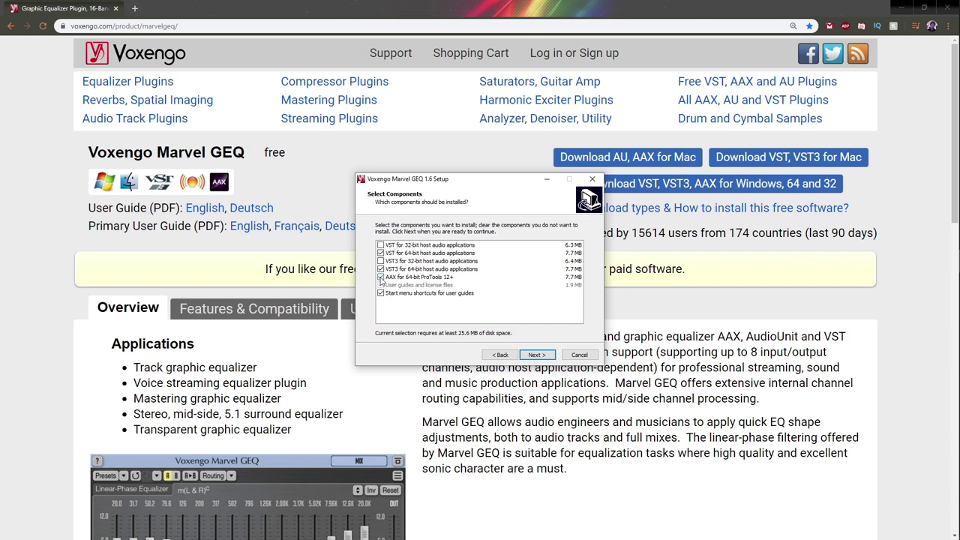
# Untick the AAX ProTools component and install with the default VST folder through to Finish
pyautogui.click(380, 278)
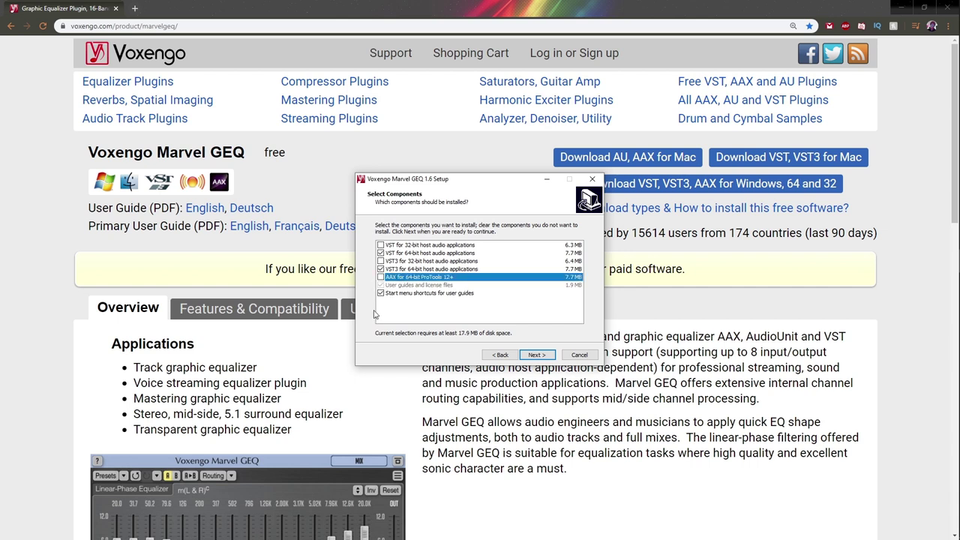
pyautogui.press('Return')
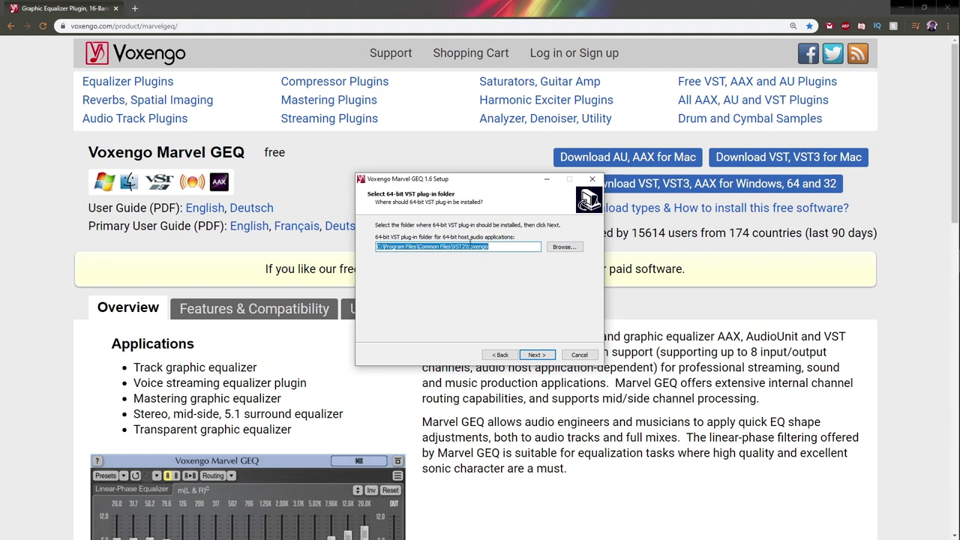
pyautogui.click(527, 357)
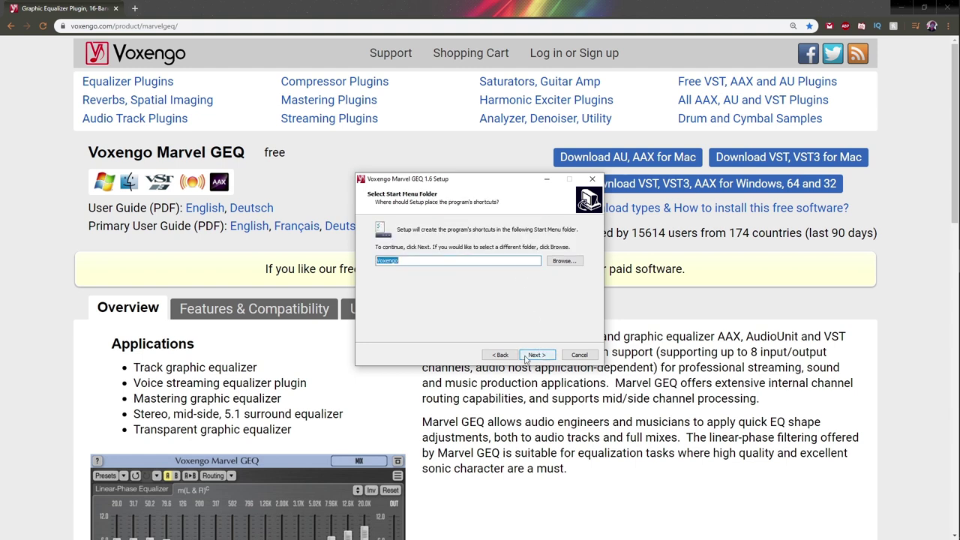
pyautogui.click(536, 356)
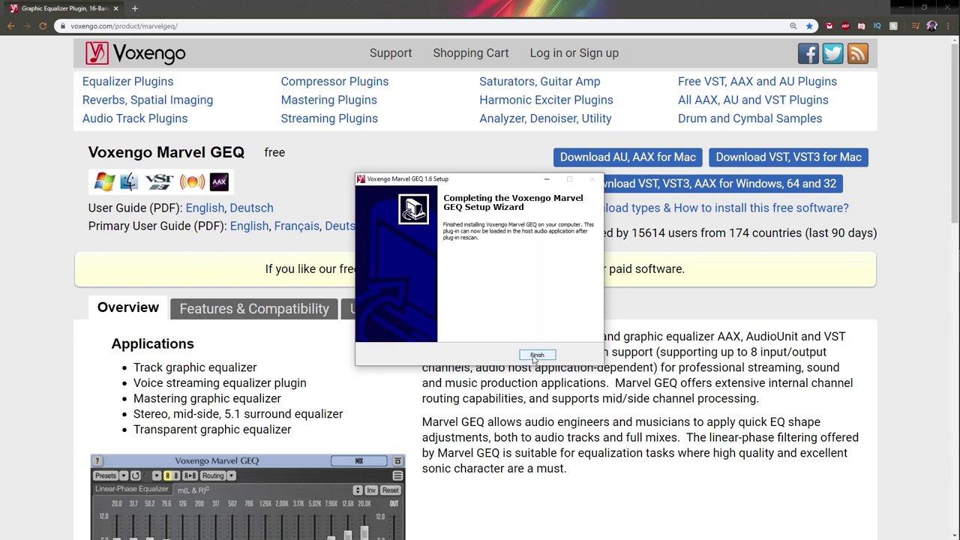
pyautogui.click(535, 356)
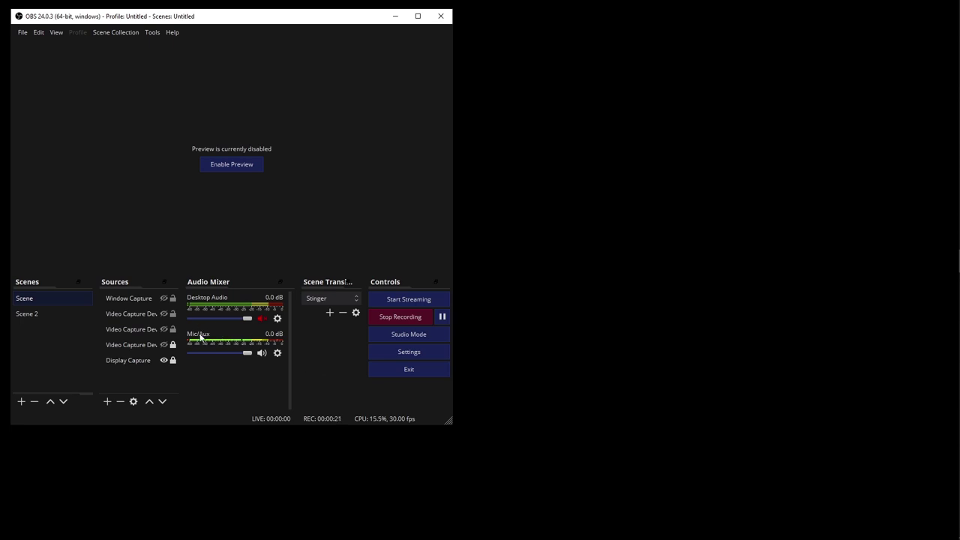
# In the Mic/Aux Filters window, add a VST 2.x Plug-in filter named 'EQ'
pyautogui.click(277, 353)
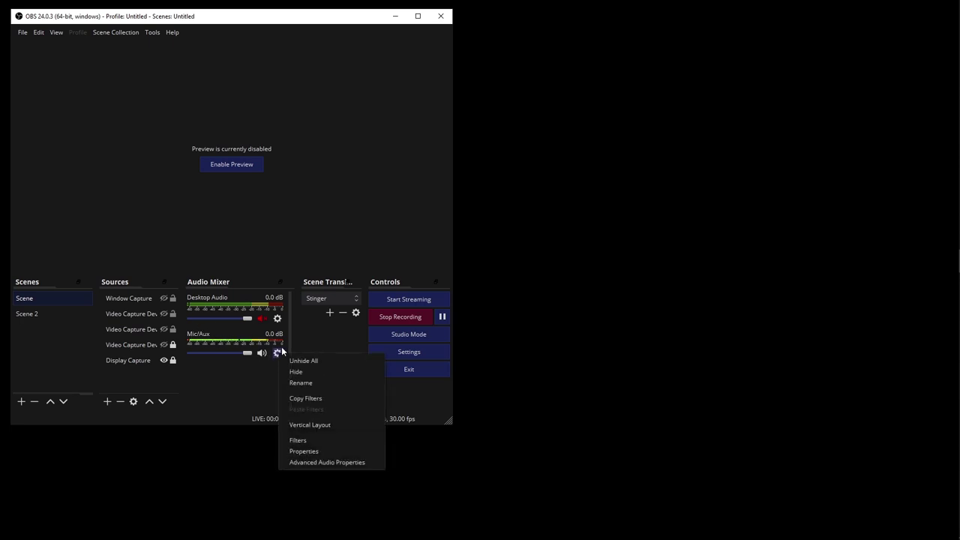
pyautogui.click(311, 441)
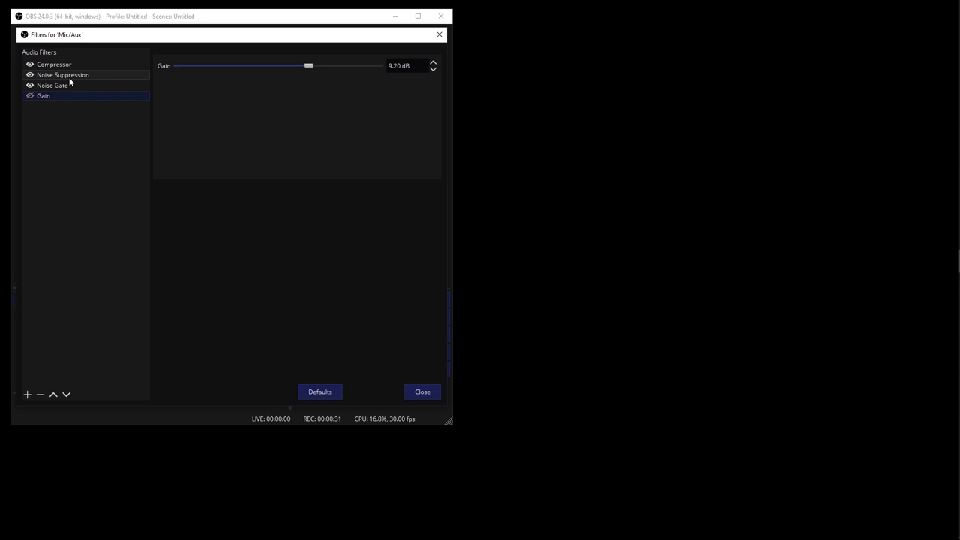
pyautogui.click(27, 394)
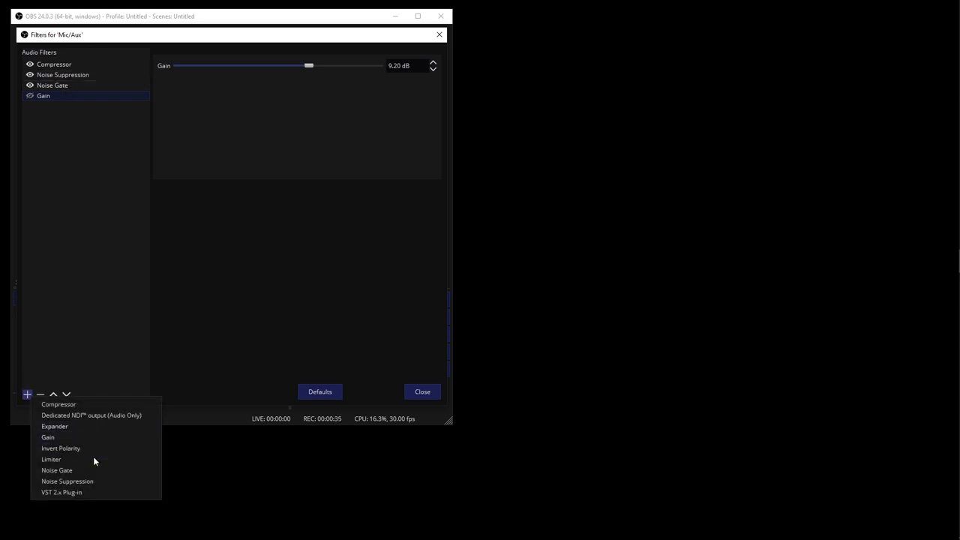
pyautogui.click(93, 493)
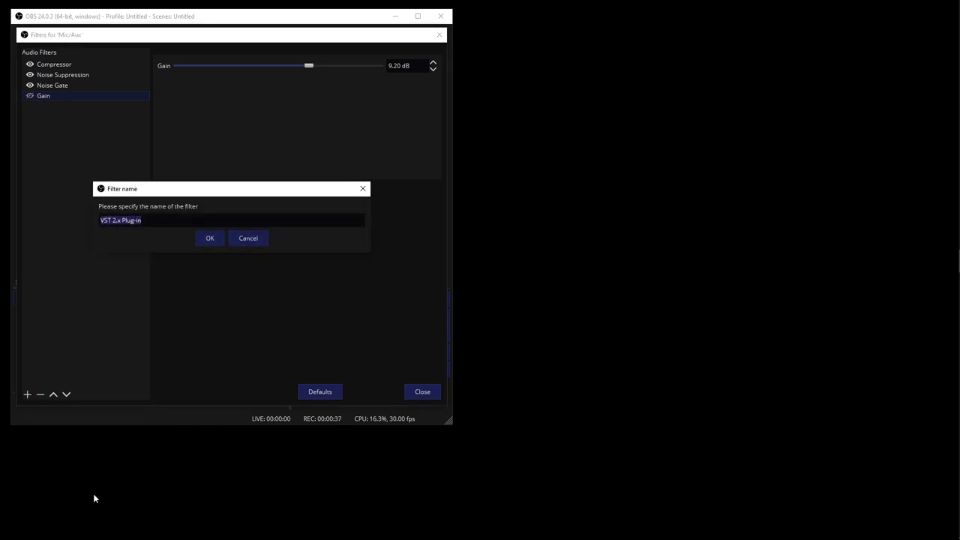
pyautogui.write('EQ')
pyautogui.click(209, 238)
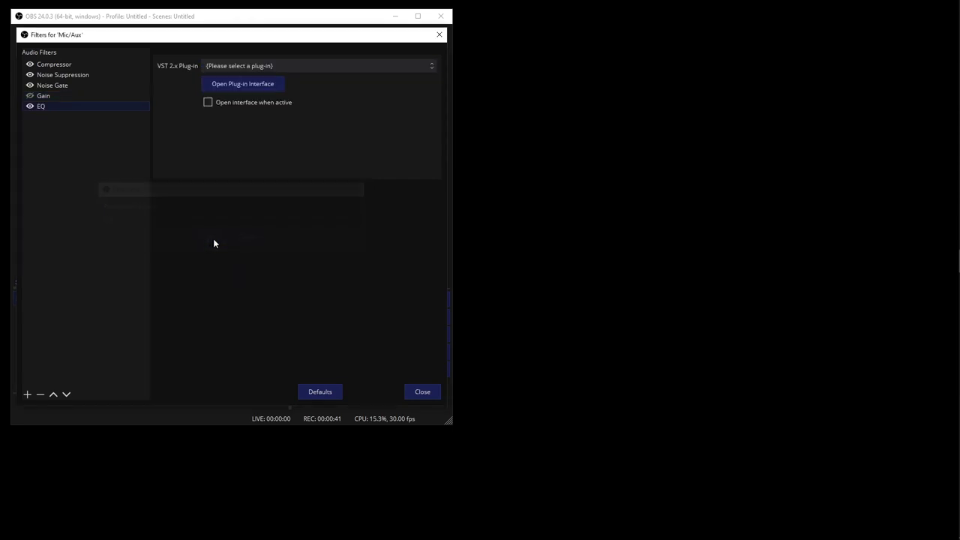
# Choose Marvel GEQ as the EQ filter's VST plug-in and open its plug-in interface
pyautogui.click(432, 67)
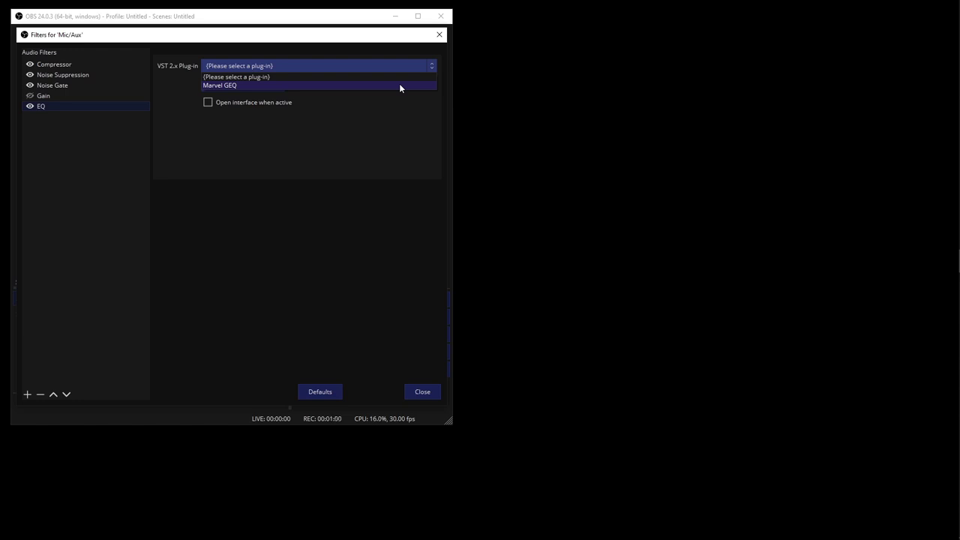
pyautogui.click(400, 85)
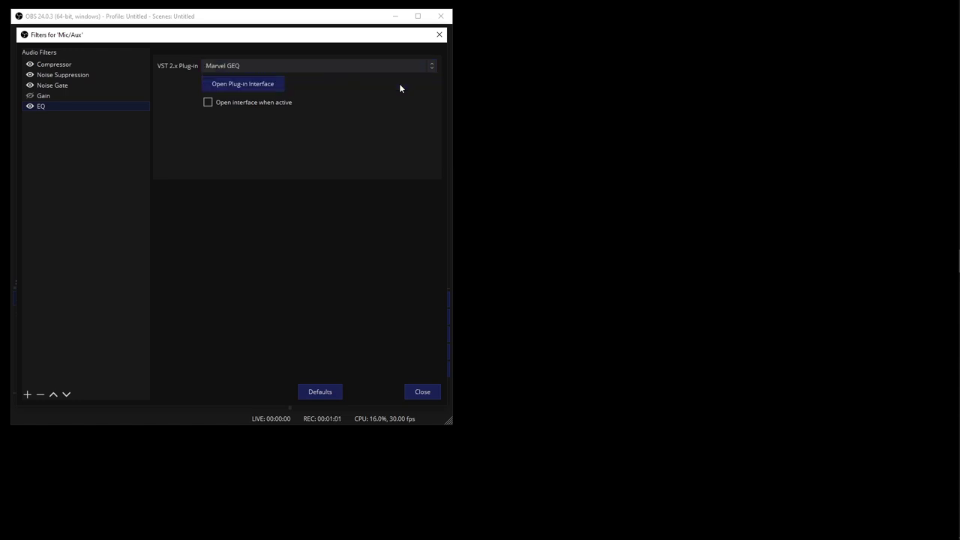
pyautogui.click(213, 85)
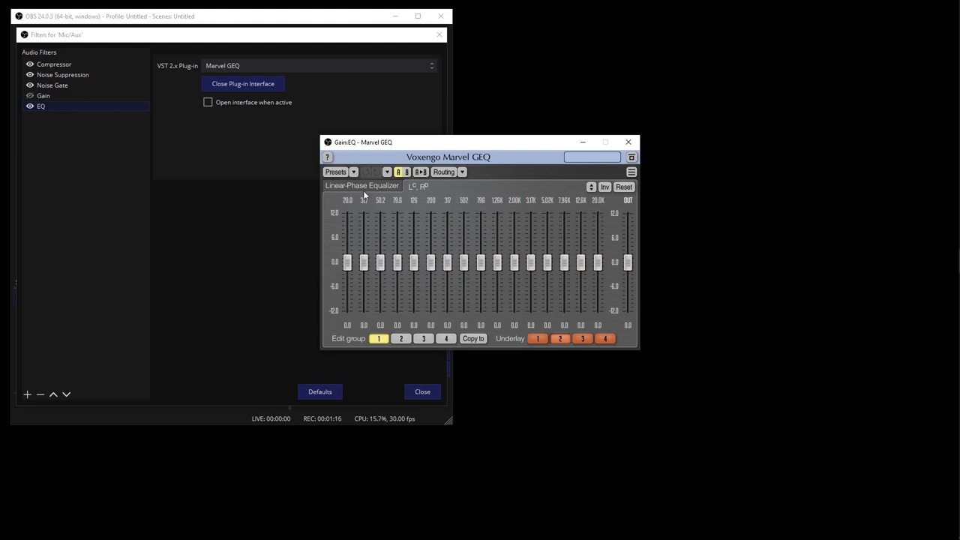
# Switch the A/B slot and boost the treble bands from 3.17K up to 20.0K, maxing 20.0K
pyautogui.click(406, 173)
pyautogui.moveTo(598, 263); pyautogui.dragTo(597, 213)
pyautogui.moveTo(583, 272)
pyautogui.mouseDown()
pyautogui.moveTo(581, 217)
pyautogui.moveTo(564, 217)
pyautogui.mouseUp()
pyautogui.moveTo(547, 262); pyautogui.dragTo(547, 226)
pyautogui.moveTo(531, 263)
pyautogui.mouseDown()
pyautogui.moveTo(531, 236)
pyautogui.moveTo(514, 245)
pyautogui.mouseUp()
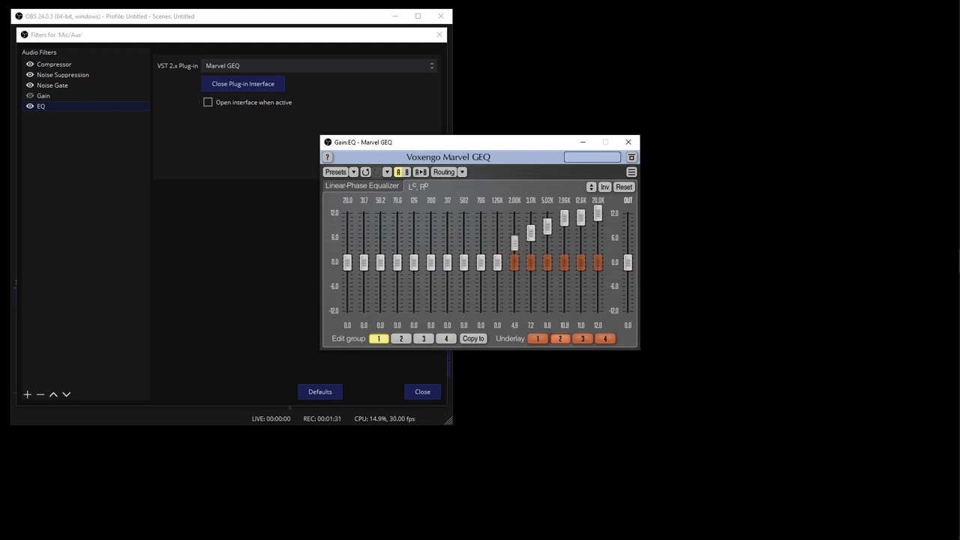
# Boost the bass bands 20.0, 31.7, 50.2, 79.6 and 126, maxing the 20.0 band
pyautogui.moveTo(347, 262); pyautogui.dragTo(347, 213)
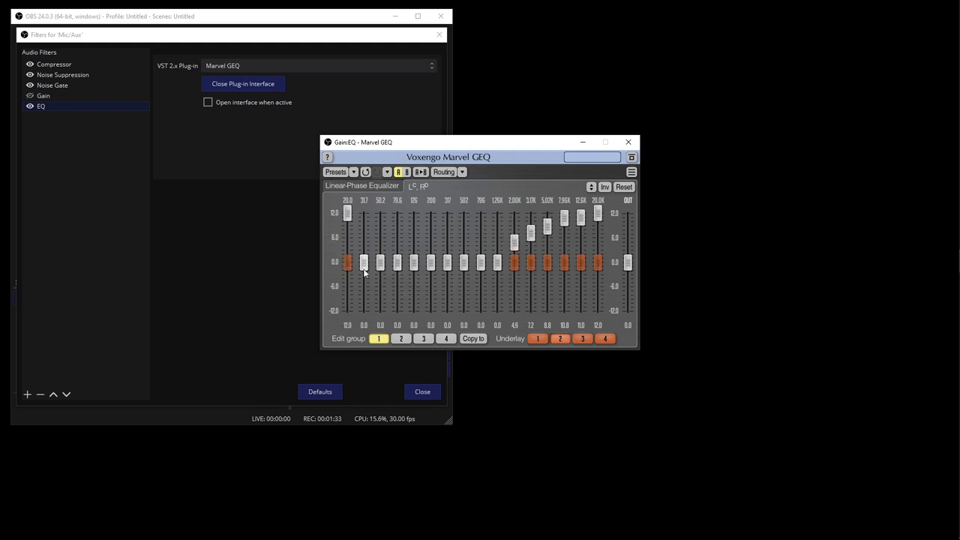
pyautogui.moveTo(365, 264)
pyautogui.mouseDown()
pyautogui.moveTo(365, 218)
pyautogui.moveTo(381, 222)
pyautogui.mouseUp()
pyautogui.moveTo(397, 262); pyautogui.dragTo(397, 217)
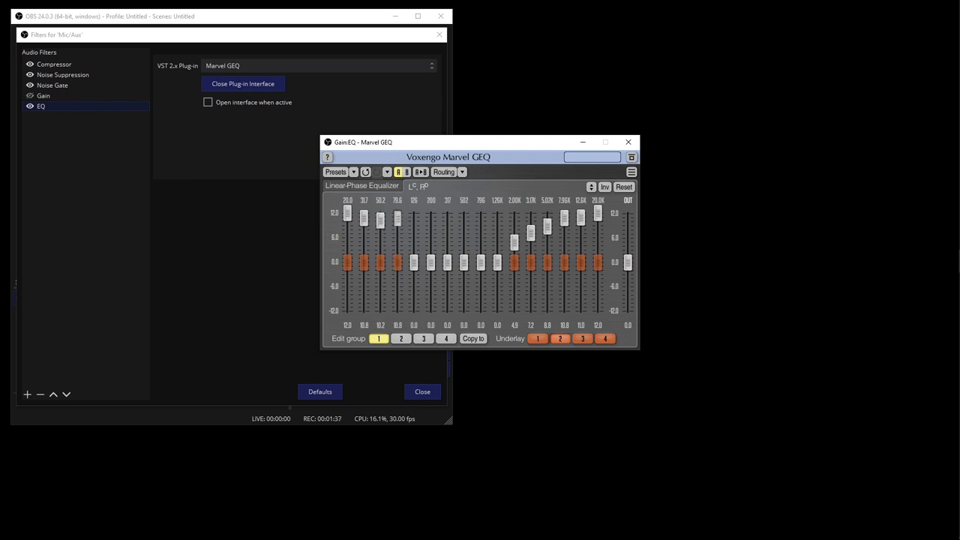
pyautogui.moveTo(413, 263)
pyautogui.mouseDown()
pyautogui.moveTo(413, 234)
pyautogui.moveTo(430, 235)
pyautogui.mouseUp()
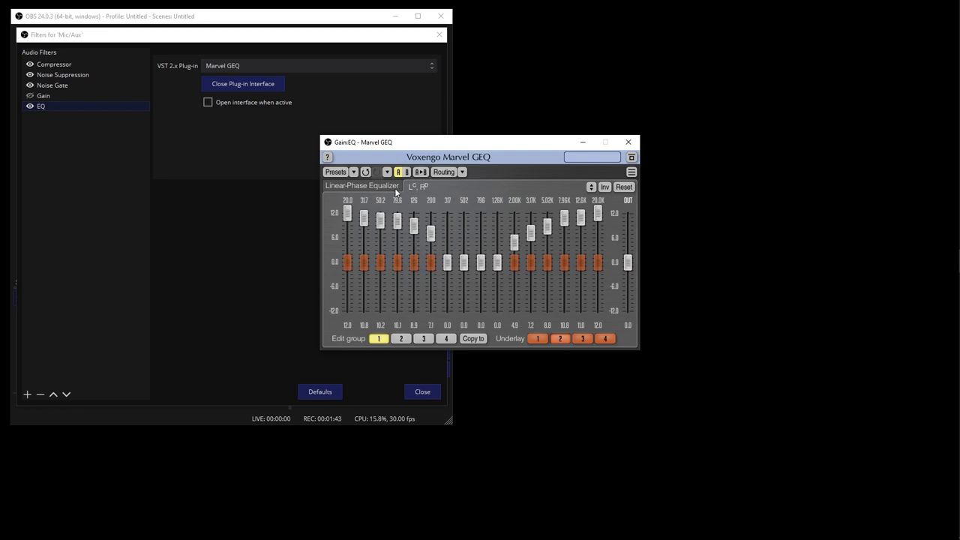
# In slot B, raise the 3.17K to 20.0K treble bands to a milder boost
pyautogui.click(405, 172)
pyautogui.moveTo(597, 262); pyautogui.dragTo(597, 221)
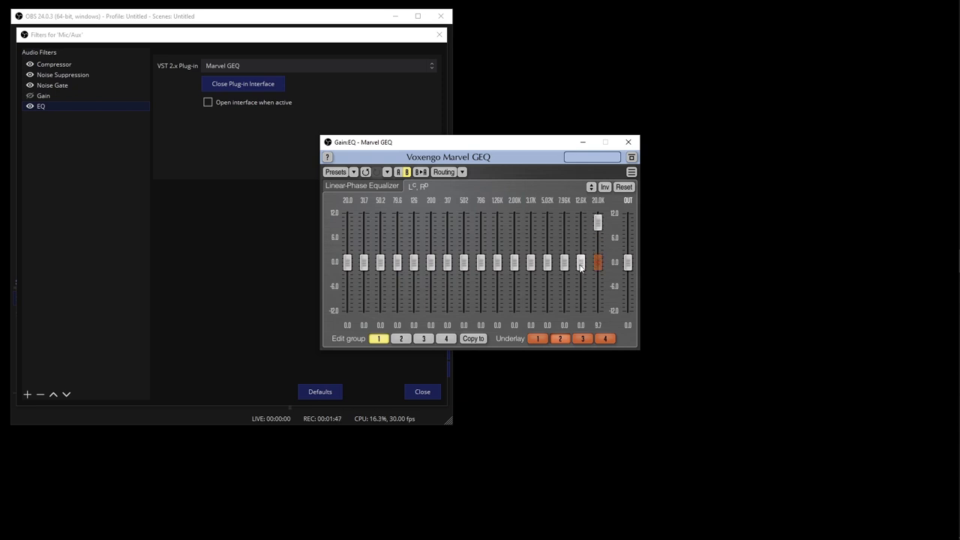
pyautogui.moveTo(580, 263)
pyautogui.mouseDown()
pyautogui.moveTo(580, 223)
pyautogui.moveTo(563, 225)
pyautogui.mouseUp()
pyautogui.moveTo(547, 263); pyautogui.dragTo(548, 228)
pyautogui.moveTo(531, 263); pyautogui.dragTo(529, 244)
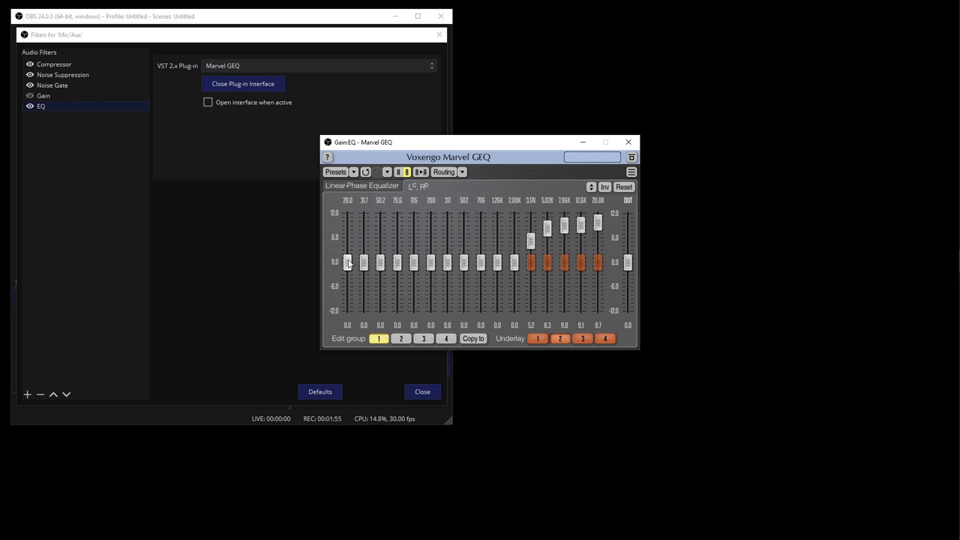
# Boost the 20.0, 31.7, 50.2, 79.6 and 126 bass bands, sloping from about +10 dB down
pyautogui.moveTo(347, 263); pyautogui.dragTo(347, 216)
pyautogui.moveTo(364, 263); pyautogui.dragTo(364, 226)
pyautogui.moveTo(376, 262); pyautogui.dragTo(378, 225)
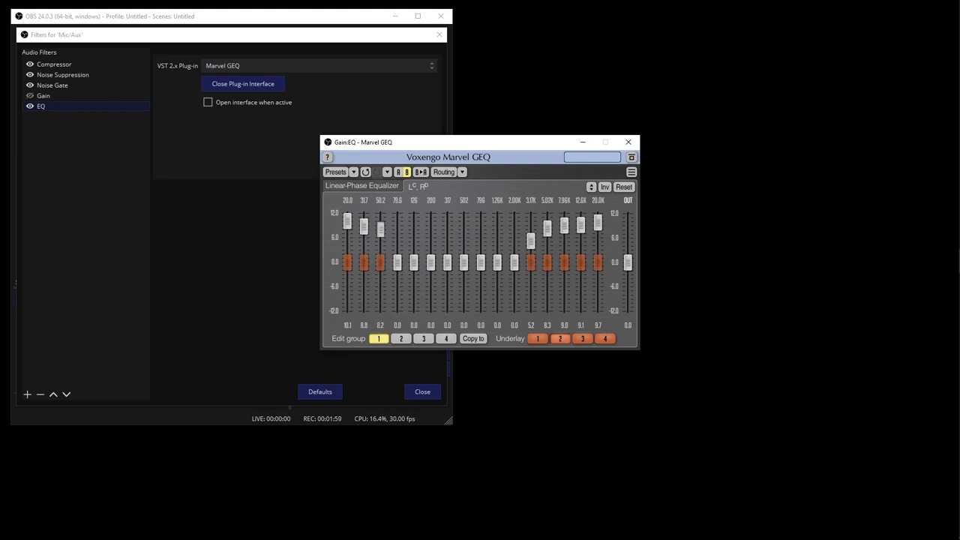
pyautogui.moveTo(398, 263); pyautogui.dragTo(397, 226)
pyautogui.moveTo(413, 264)
pyautogui.mouseDown()
pyautogui.moveTo(414, 238)
pyautogui.moveTo(430, 237)
pyautogui.mouseUp()
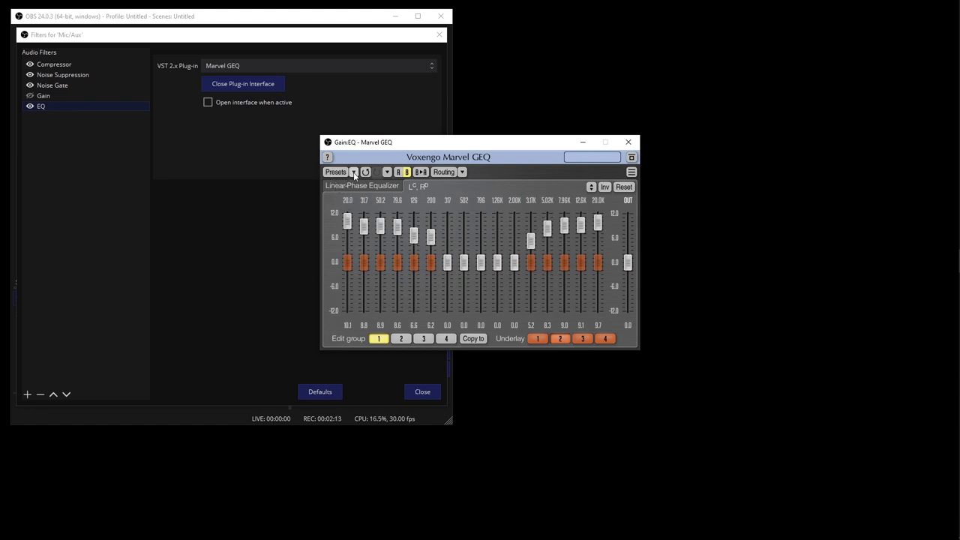
# Return to slot A and load the 'Brighter and Bassy' preset
pyautogui.click(398, 171)
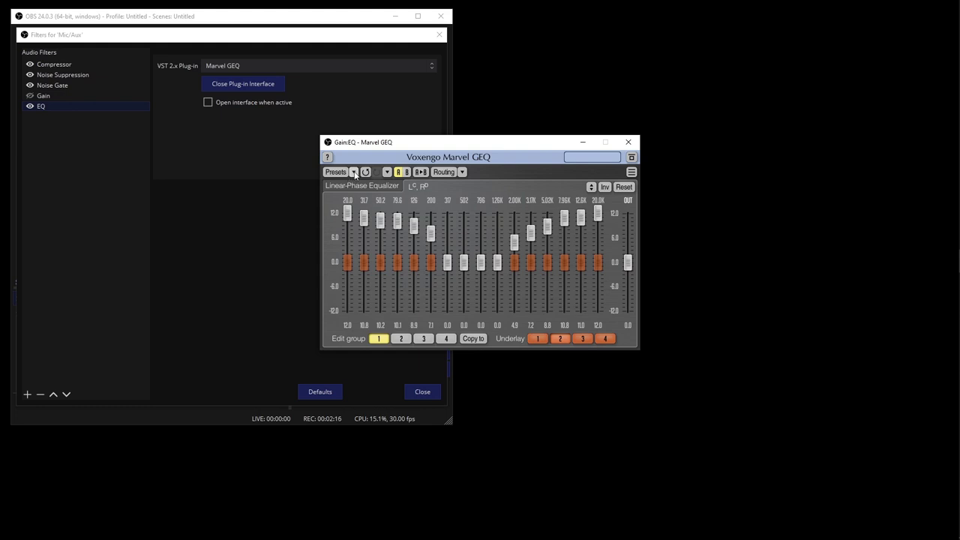
pyautogui.click(354, 172)
pyautogui.moveTo(374, 186)
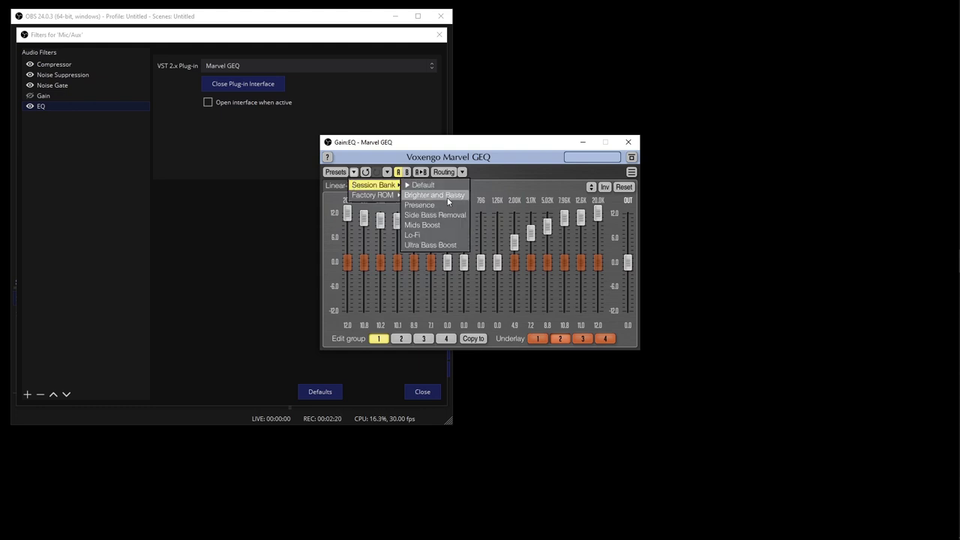
pyautogui.click(448, 197)
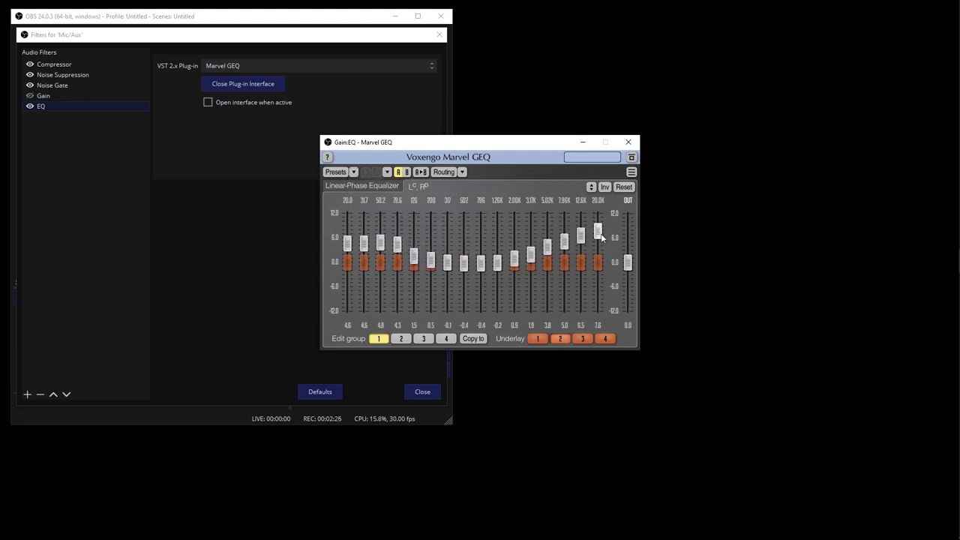
# Push the bass bands and the 2.00K to 20.0K treble bands higher
pyautogui.moveTo(600, 233)
pyautogui.mouseDown()
pyautogui.moveTo(598, 217)
pyautogui.moveTo(531, 233)
pyautogui.mouseUp()
pyautogui.moveTo(347, 242)
pyautogui.mouseDown()
pyautogui.moveTo(347, 222)
pyautogui.moveTo(364, 222)
pyautogui.moveTo(380, 241)
pyautogui.moveTo(380, 224)
pyautogui.moveTo(414, 234)
pyautogui.mouseUp()
pyautogui.moveTo(513, 260); pyautogui.dragTo(514, 240)
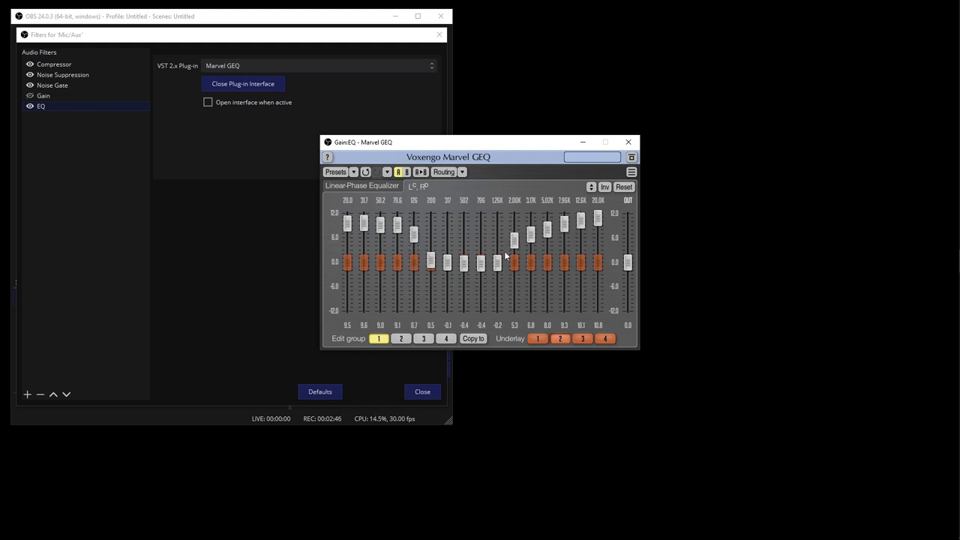
pyautogui.moveTo(429, 263)
pyautogui.mouseDown()
pyautogui.moveTo(430, 244)
pyautogui.moveTo(413, 234)
pyautogui.mouseUp()
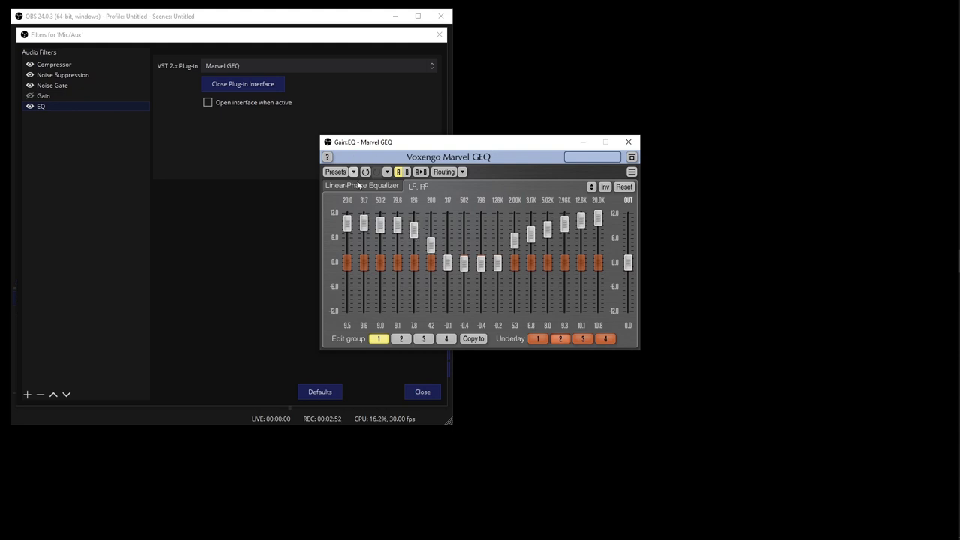
# Close the Marvel GEQ window and toggle the EQ filter's visibility eye icon
pyautogui.click(628, 142)
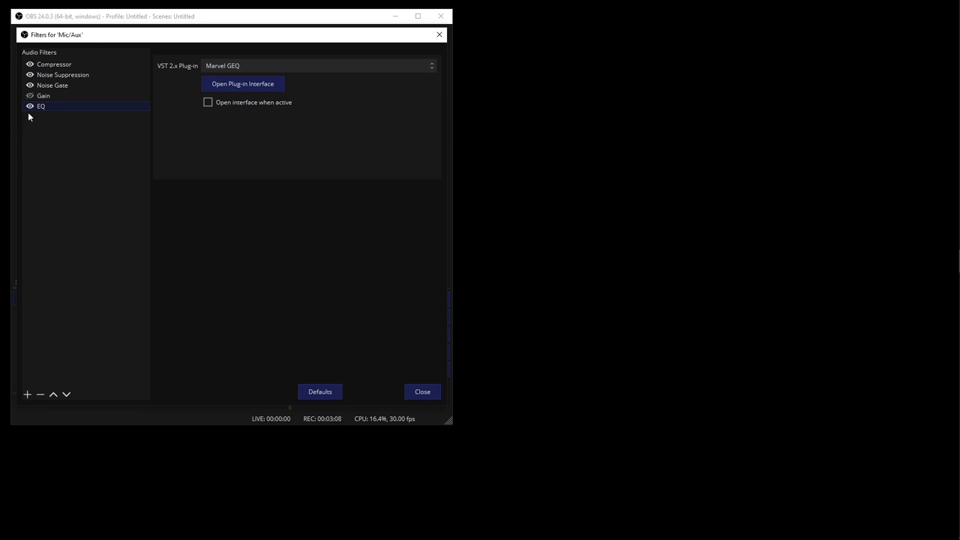
pyautogui.click(28, 106)
# Disable the EQ filter on Mic/Aux using its eye icon
pyautogui.click(30, 106)
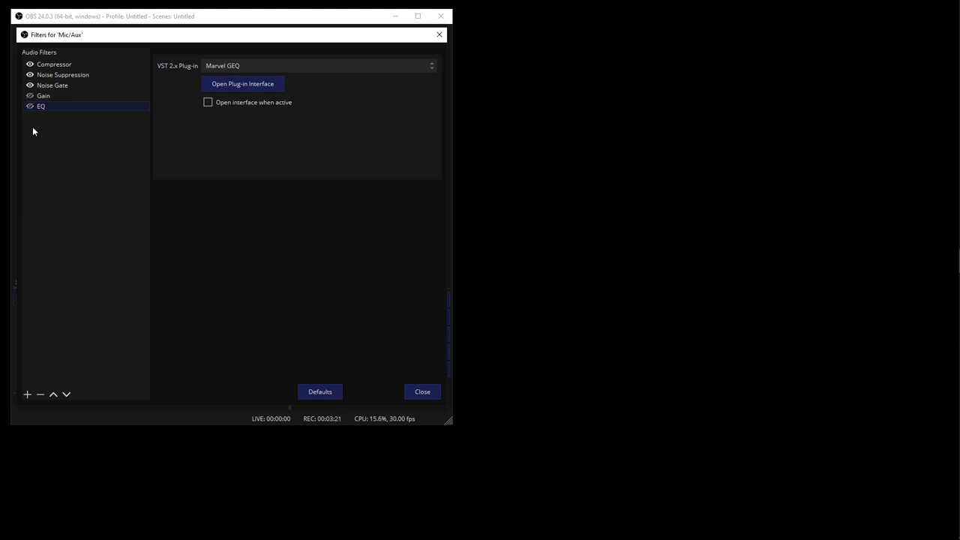